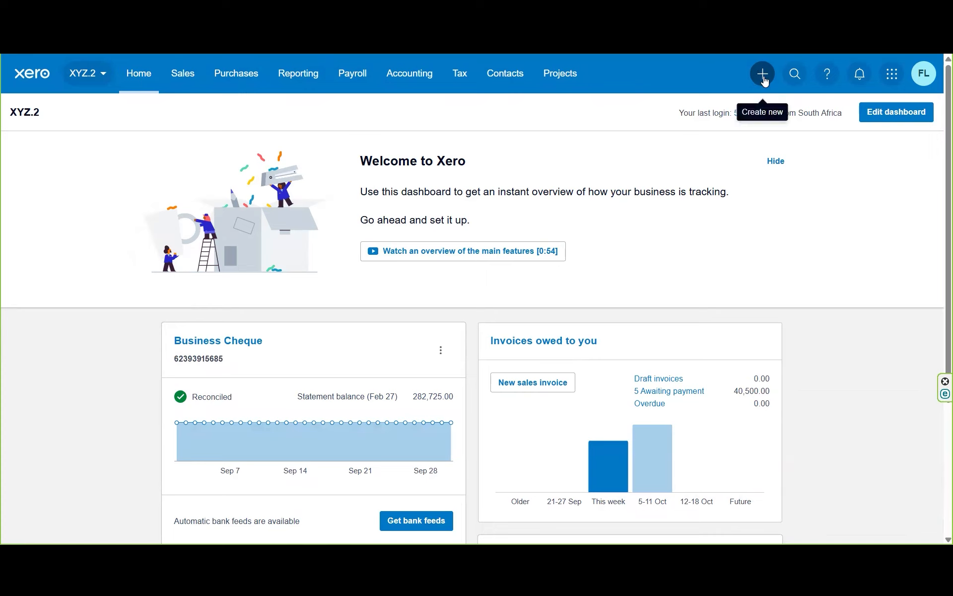
Step: Create a new bill and enter Evetech as the supplier it comes from
left_click(763, 76)
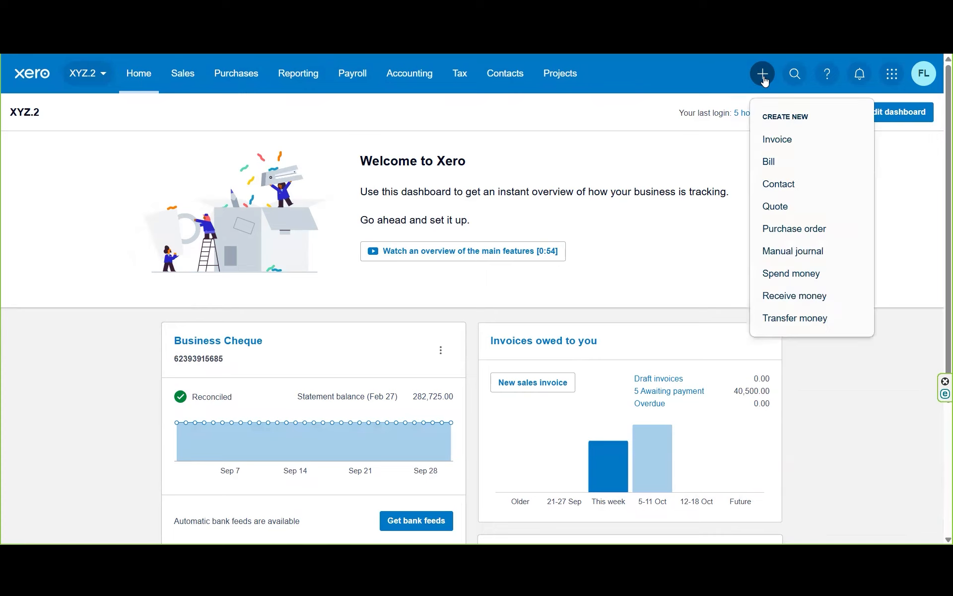
left_click(783, 168)
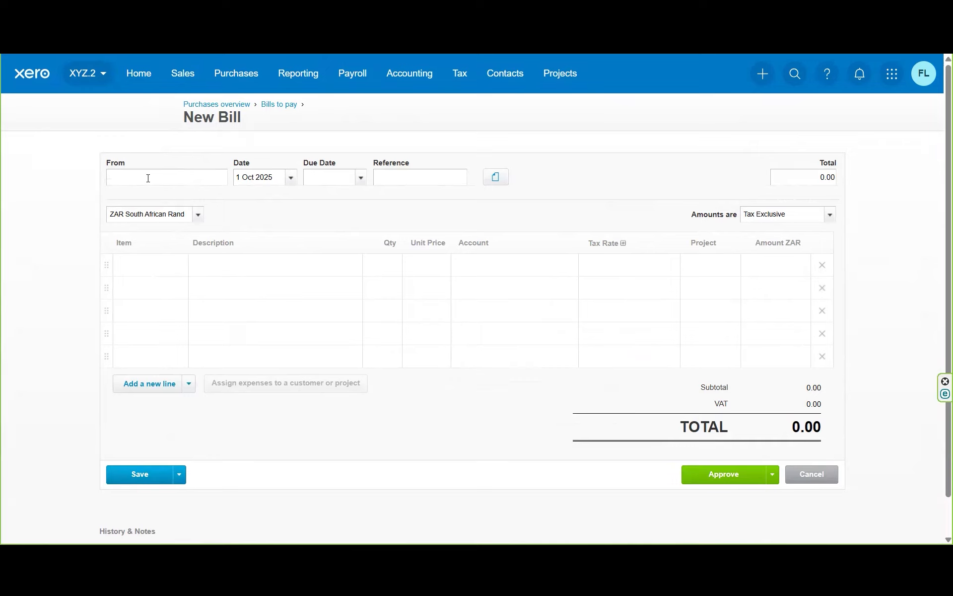
type("Evetech")
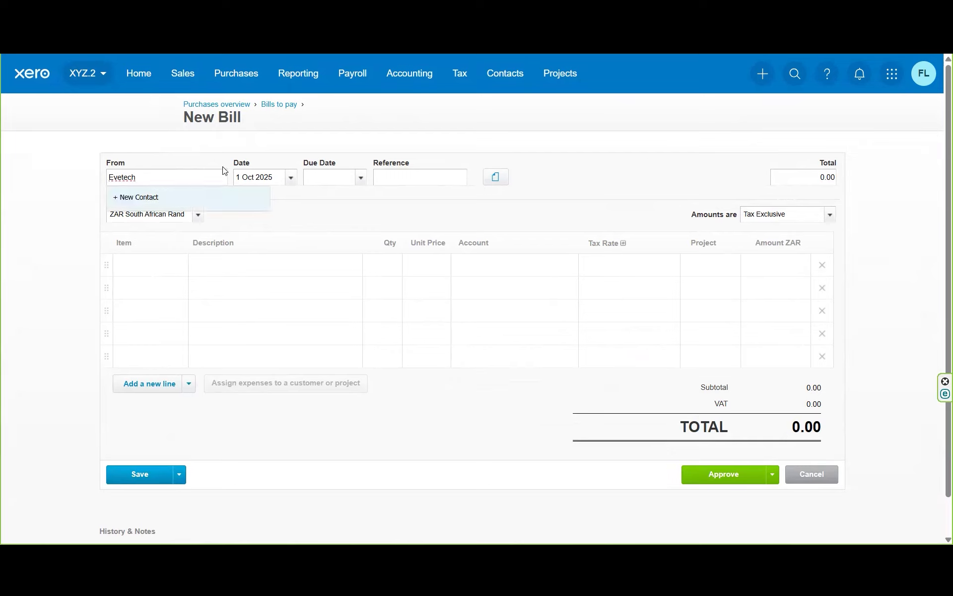
Step: Open the supplier's PDF invoice "Eveteh FL New laptop" from the Bills folder in File Explorer
left_click(187, 556)
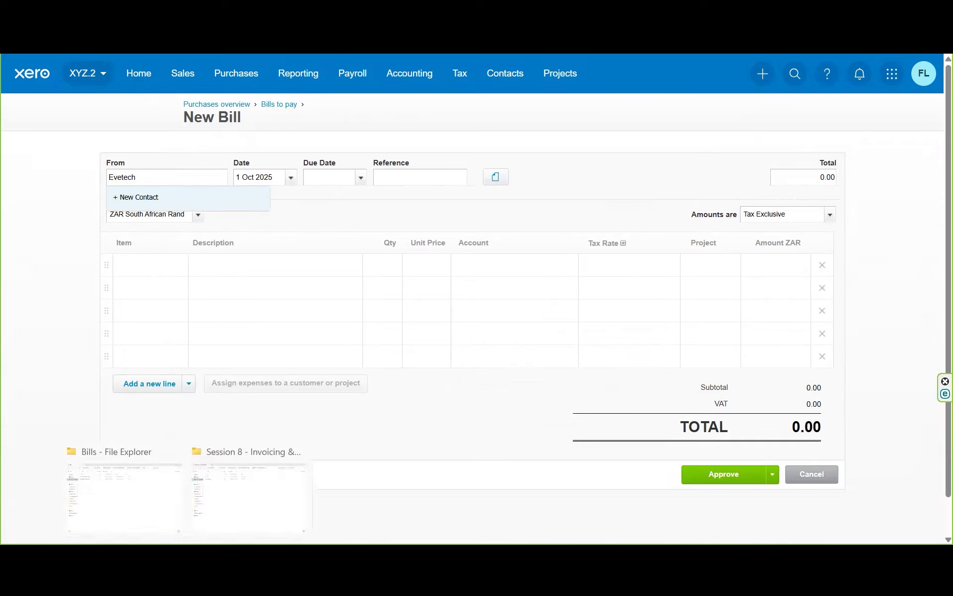
left_click(159, 516)
left_click(177, 109)
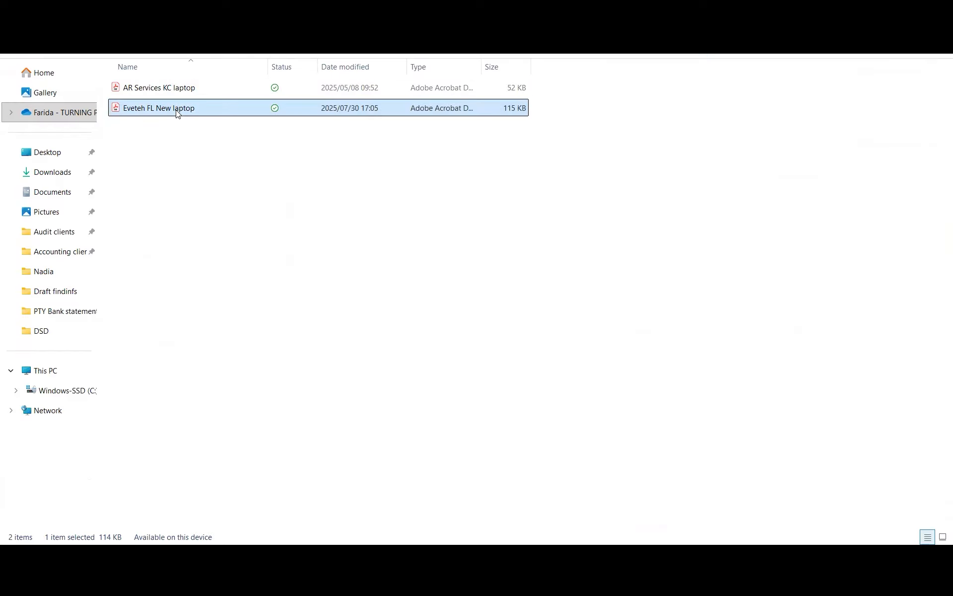
double_click(214, 109)
Step: Switch back to the Xero bill and complete the supplier name as "Evetech (Pty) Ltd"
key("alt+Tab")
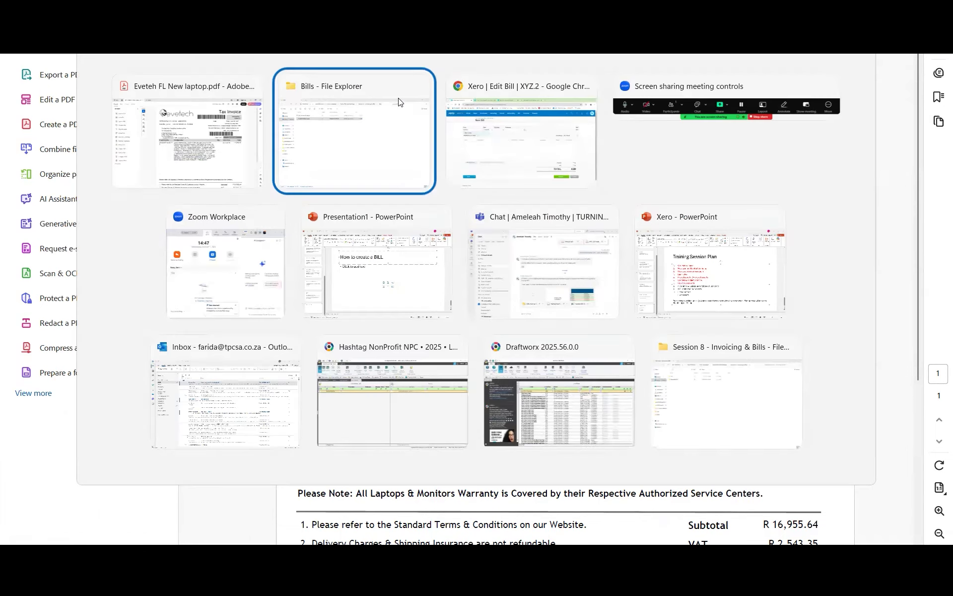
key("alt+Tab")
type("(p")
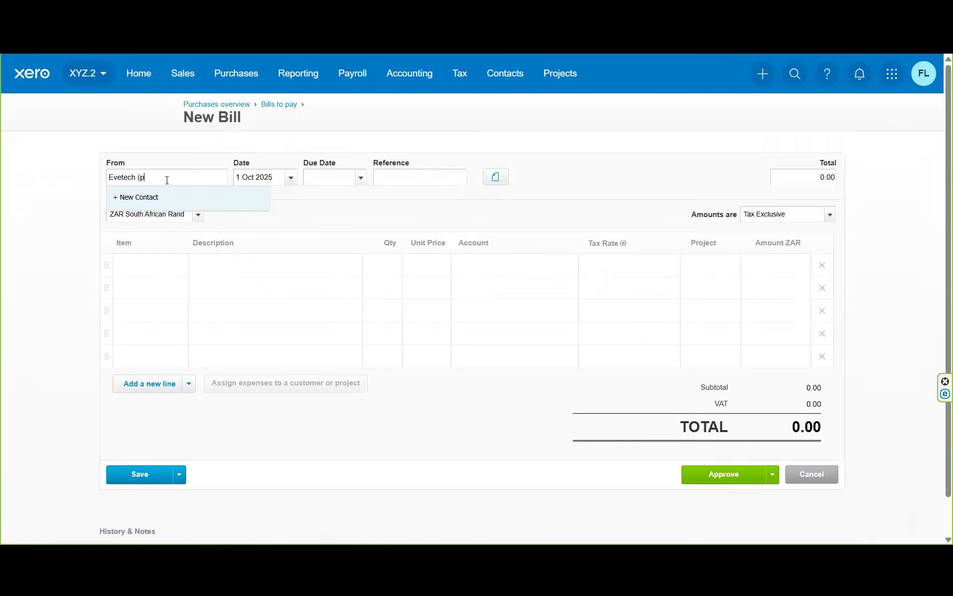
type("tyL")
key("BackSpace")
key("BackSpace")
key("BackSpace")
type("Pty) Ltd")
key("Tab")
Step: Check the date on the PDF invoice and set the bill date to 25 Jul 2025
key("alt+Tab")
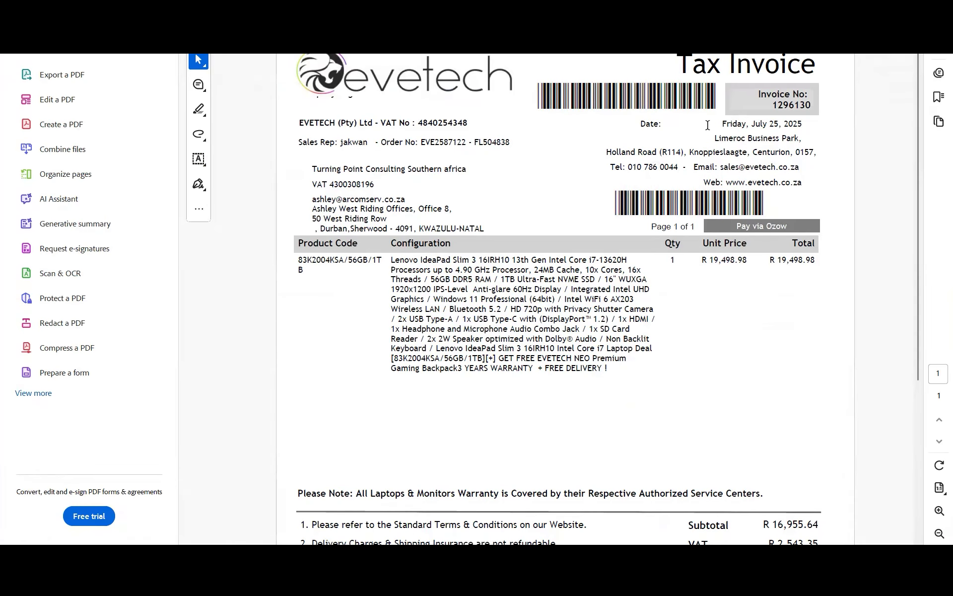
key("alt+Tab")
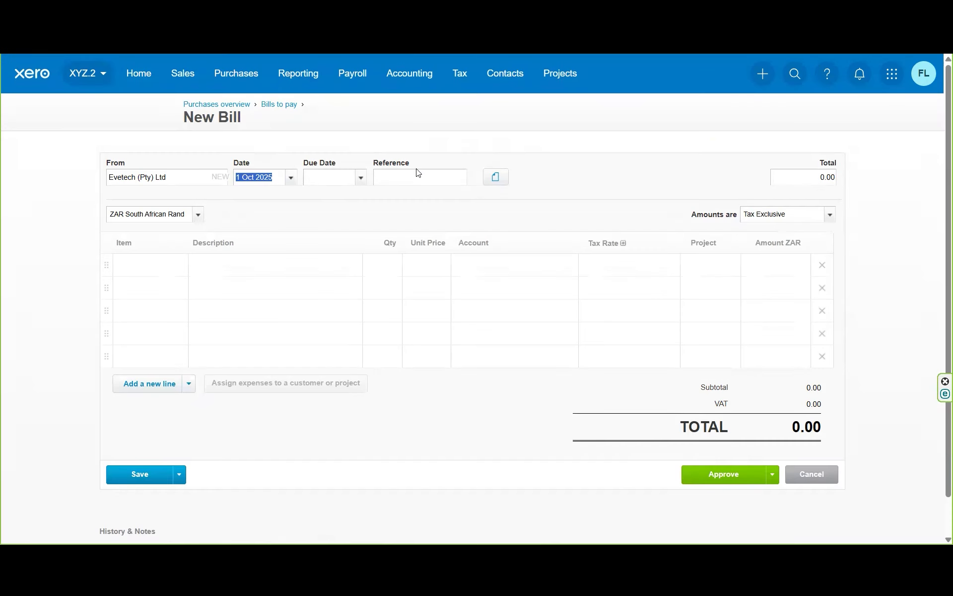
left_click(291, 177)
left_click(244, 199)
left_click(244, 199)
left_click(243, 199)
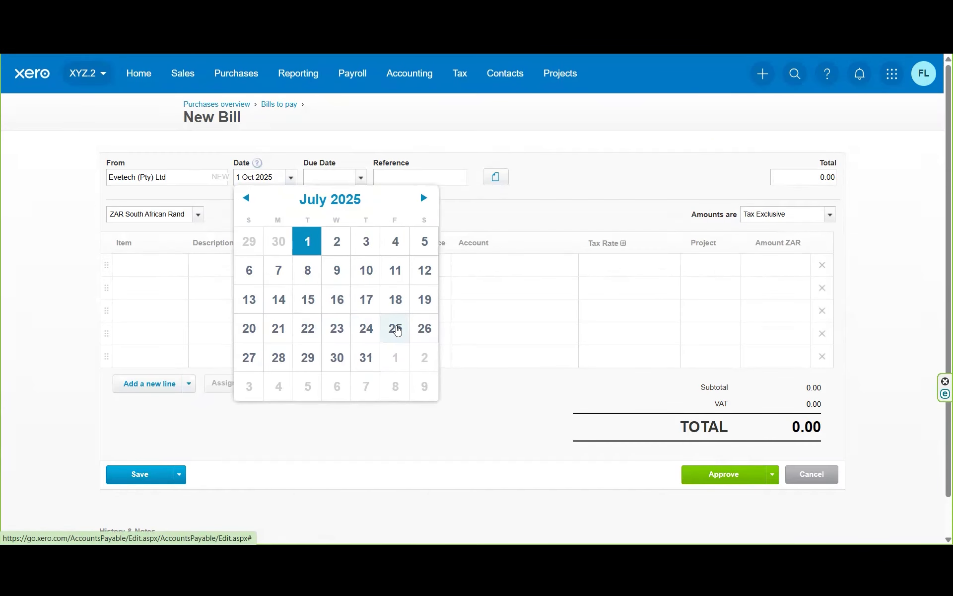
left_click(396, 329)
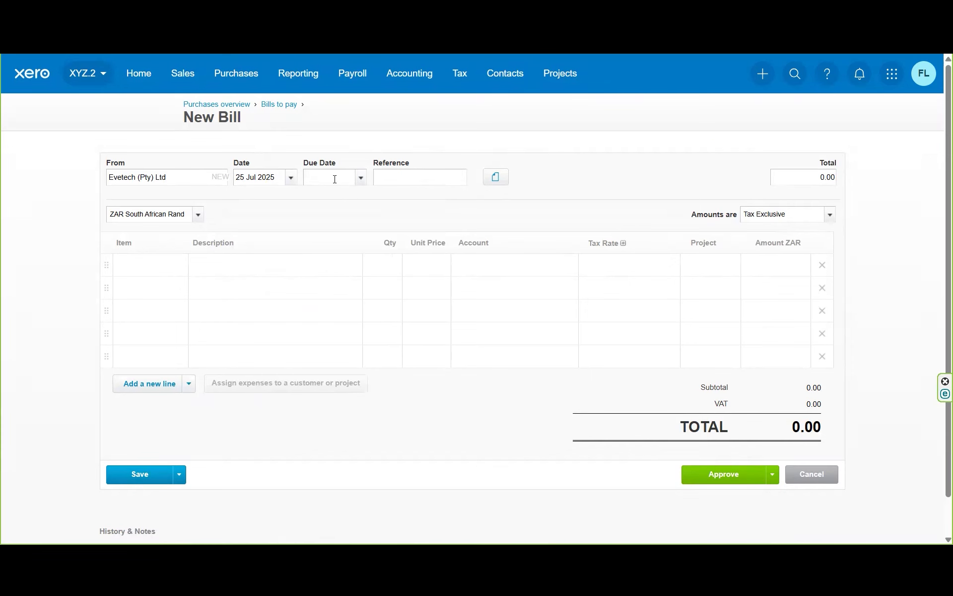
Step: Consult the PDF invoice again and set the bill's due date to 25 Jul 2025
key("alt+Tab")
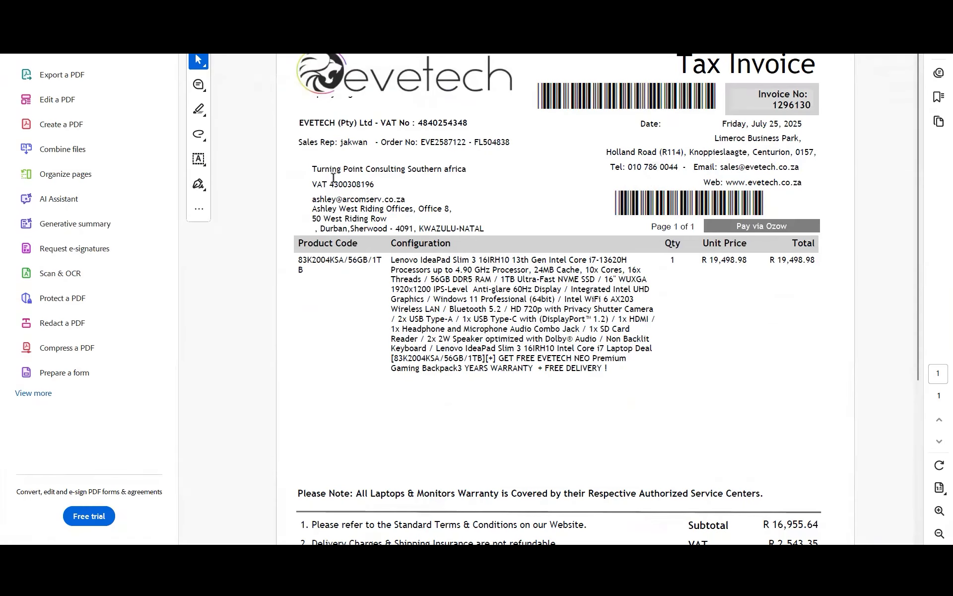
key("alt+Tab")
left_click(361, 177)
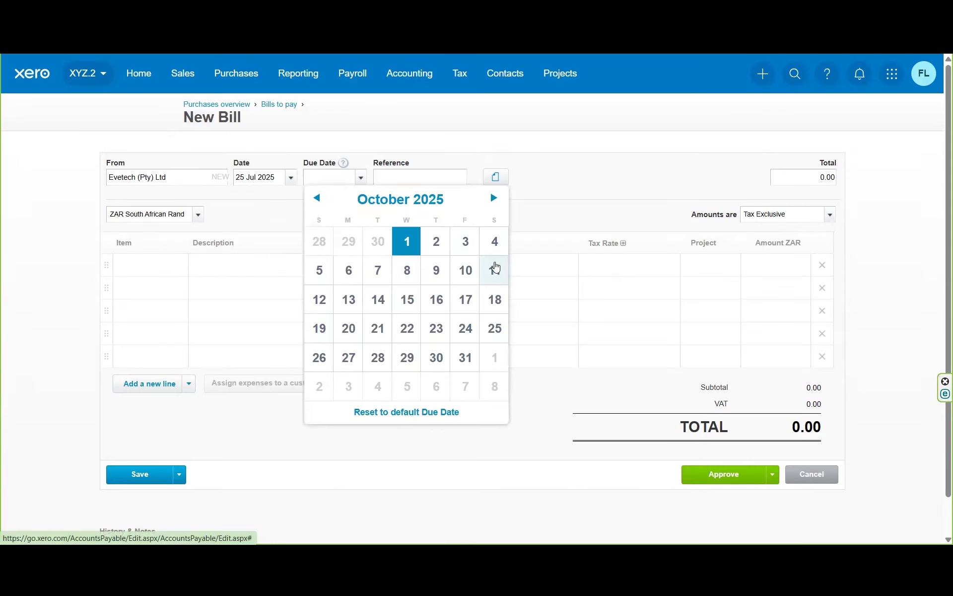
left_click(317, 198)
left_click(316, 197)
left_click(317, 198)
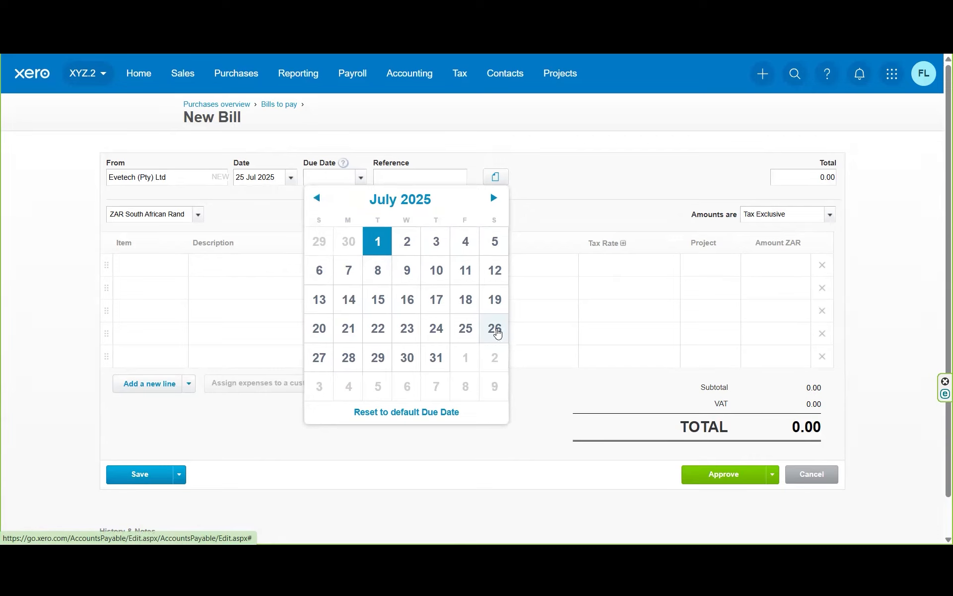
left_click(465, 328)
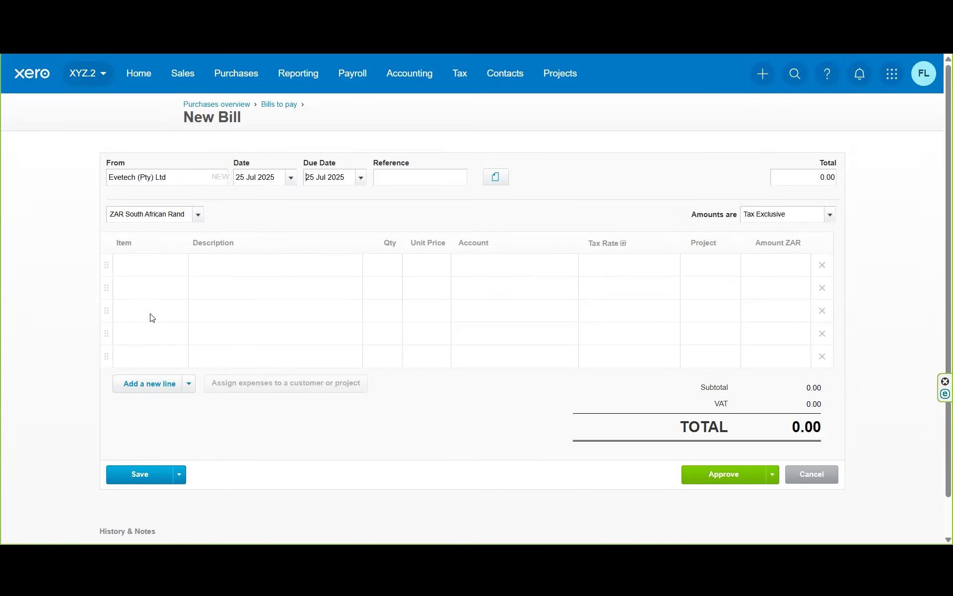
Step: Copy "Lenovo IdeaPad Slim 3 16IRH10 13th Gen Intel Core i7-13620H" from the PDF invoice into the first line's description, with quantity 1
left_click(149, 272)
key("alt+Tab")
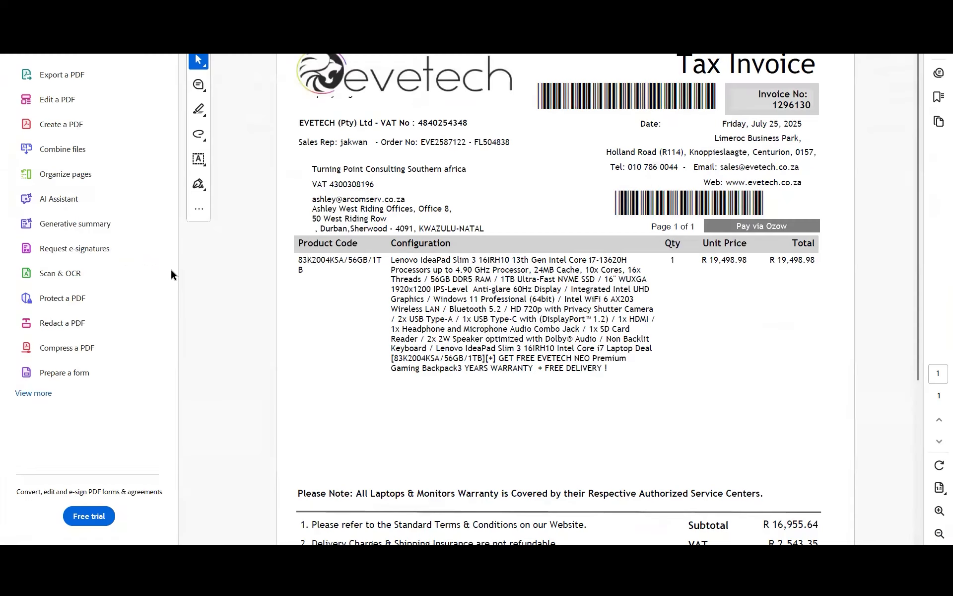
key("alt+Tab")
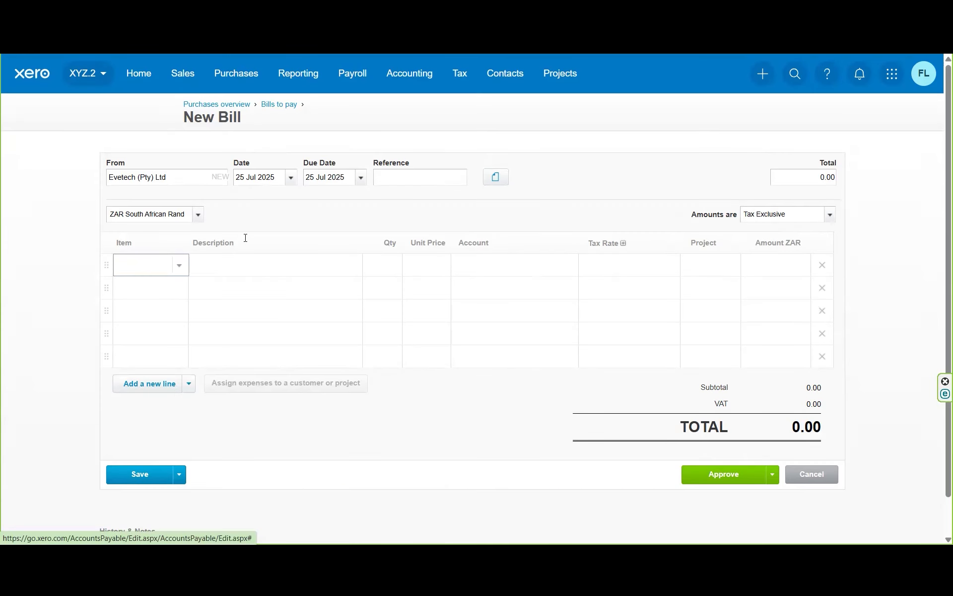
key("alt+Tab")
mouse_move(388, 262)
left_mouse_down()
mouse_move(514, 259)
mouse_move(404, 259)
left_mouse_up()
key("ctrl+c")
right_click(403, 258)
left_click(447, 305)
key("alt+Tab")
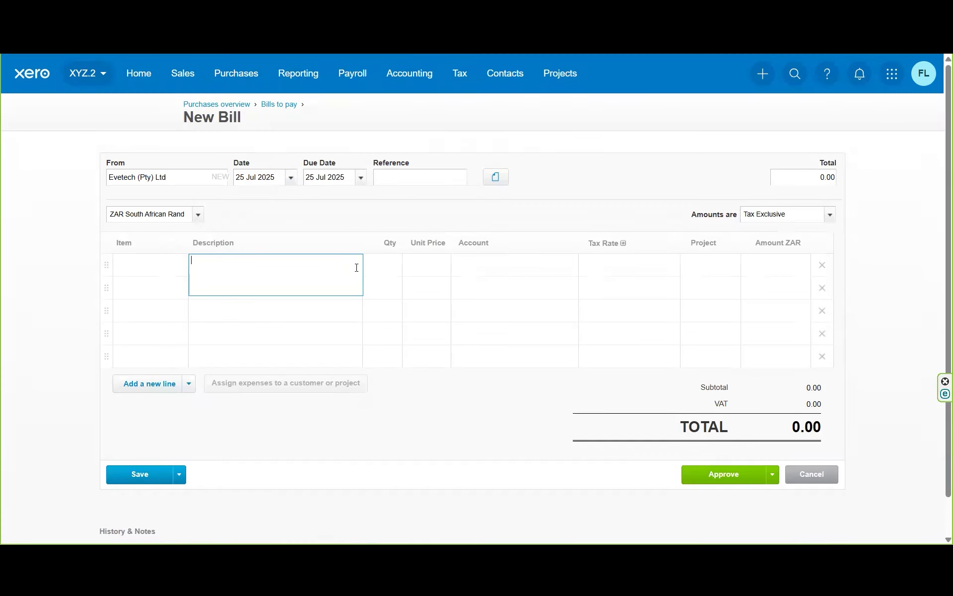
key("ctrl+v")
key("Tab")
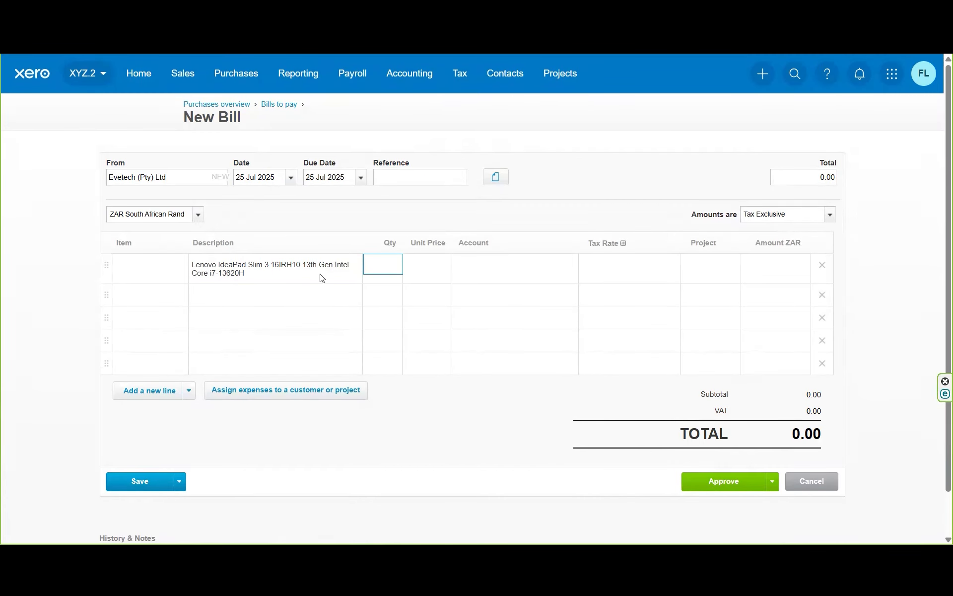
type("1")
key("Tab")
Step: Check the VAT breakdown on the PDF invoice and set the bill's amounts to Tax Inclusive
key("alt+Tab")
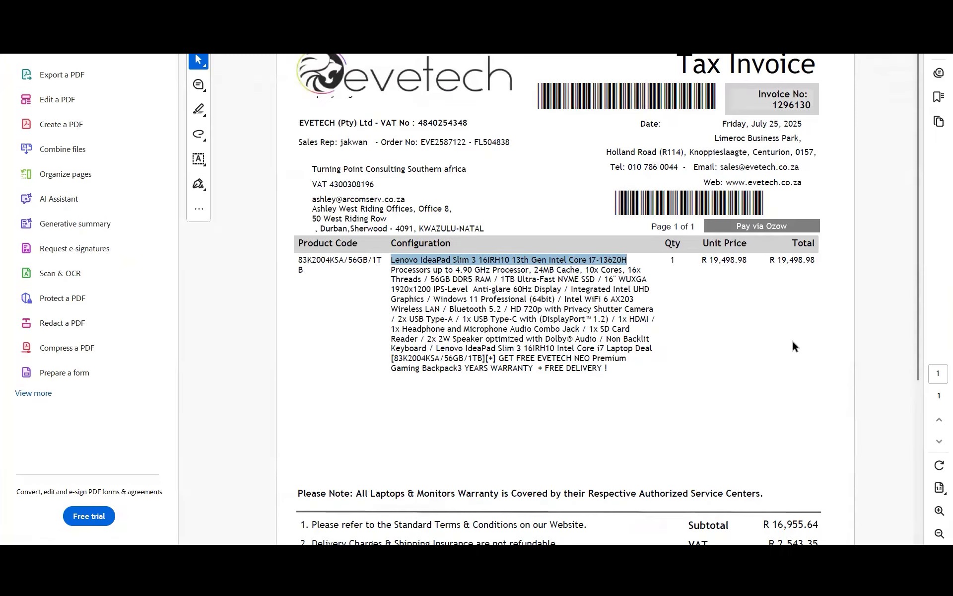
scroll(919, 275, "down", 2)
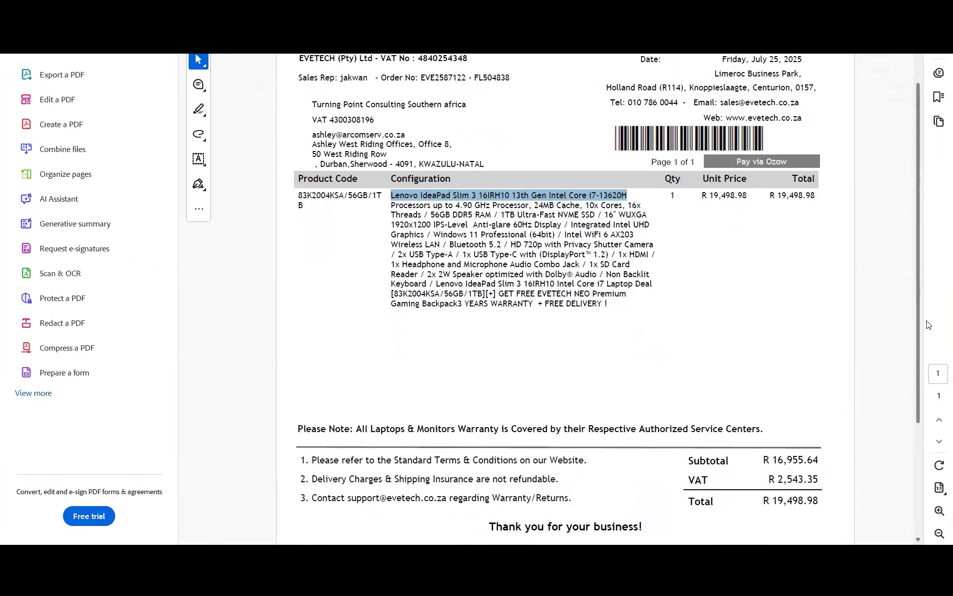
key("alt+Tab")
left_click(836, 216)
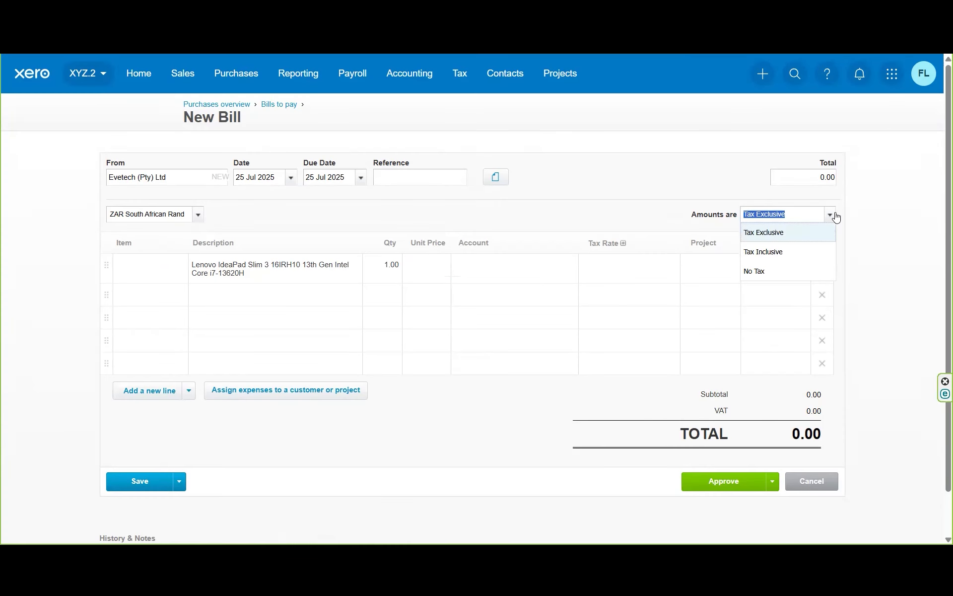
left_click(772, 272)
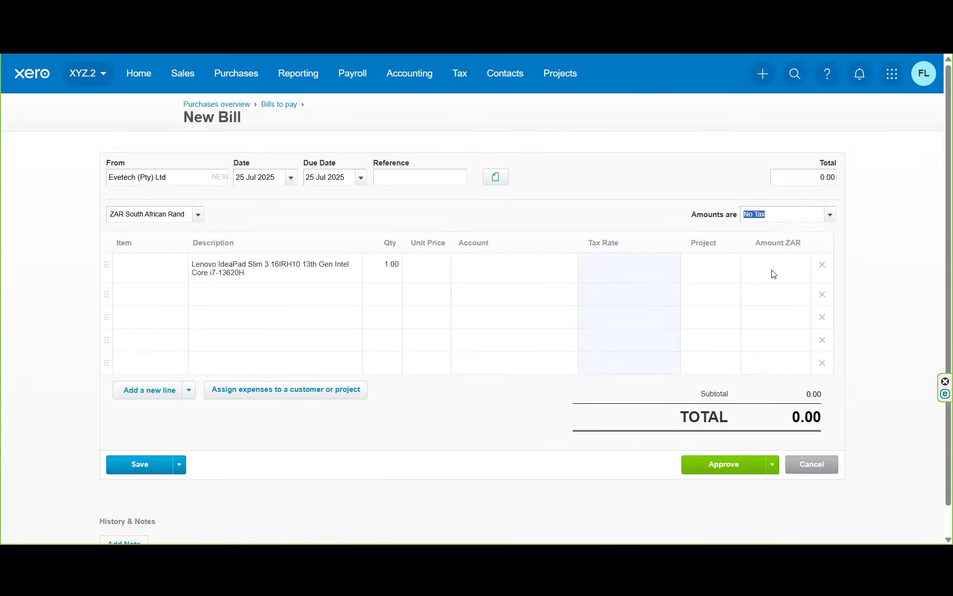
left_click(829, 215)
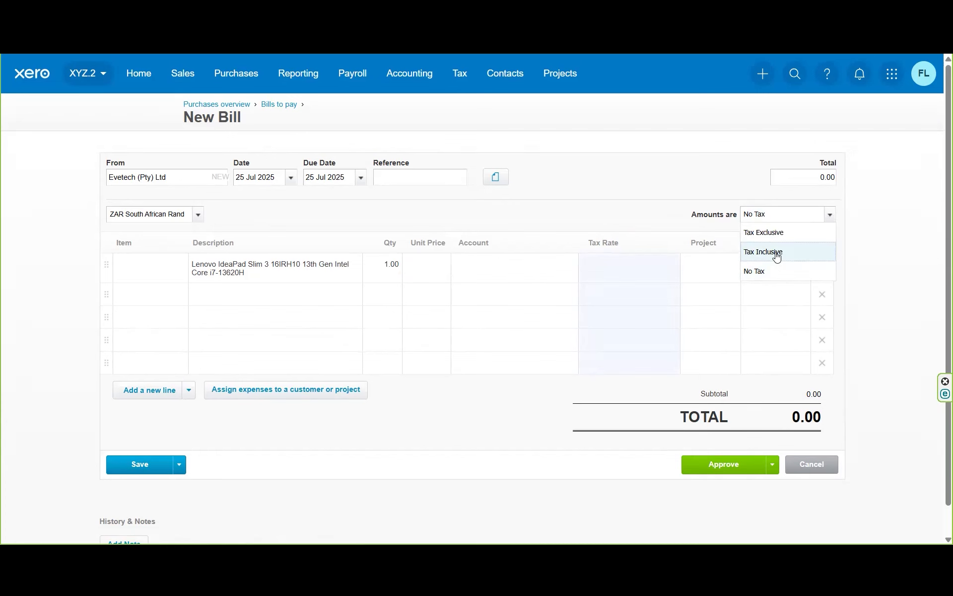
left_click(777, 255)
Step: Look up the laptop's price on the PDF invoice and set the line's unit price to 19498.98
left_click(436, 265)
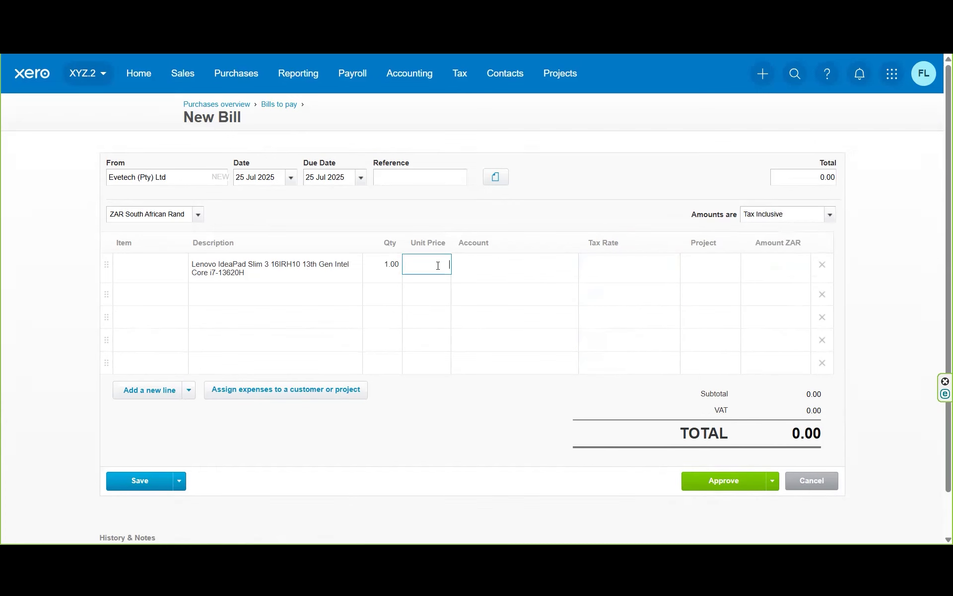
key("alt+Tab")
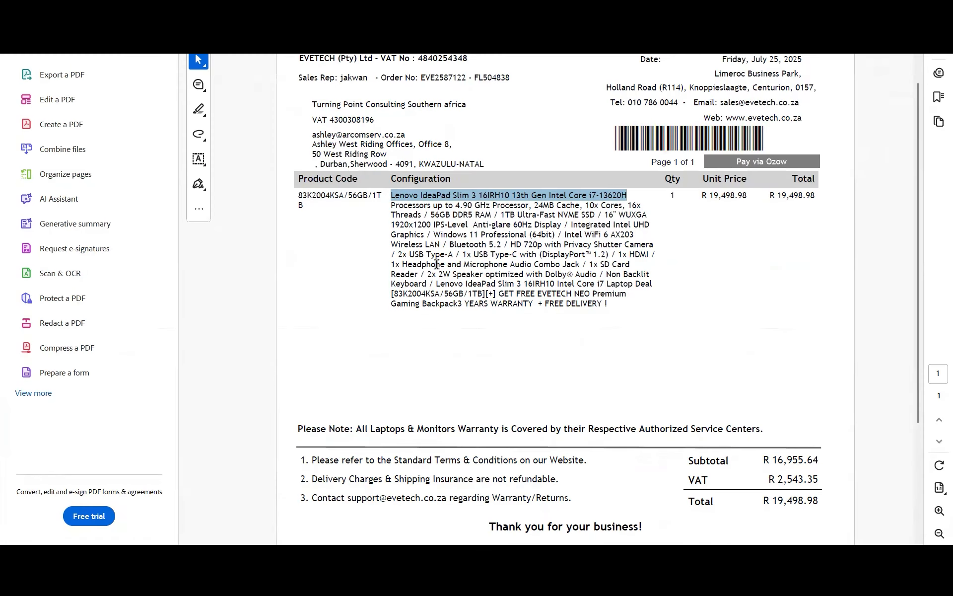
key("alt+Tab")
type("19,498")
key("alt+Tab")
key("alt+Tab")
left_click(437, 266)
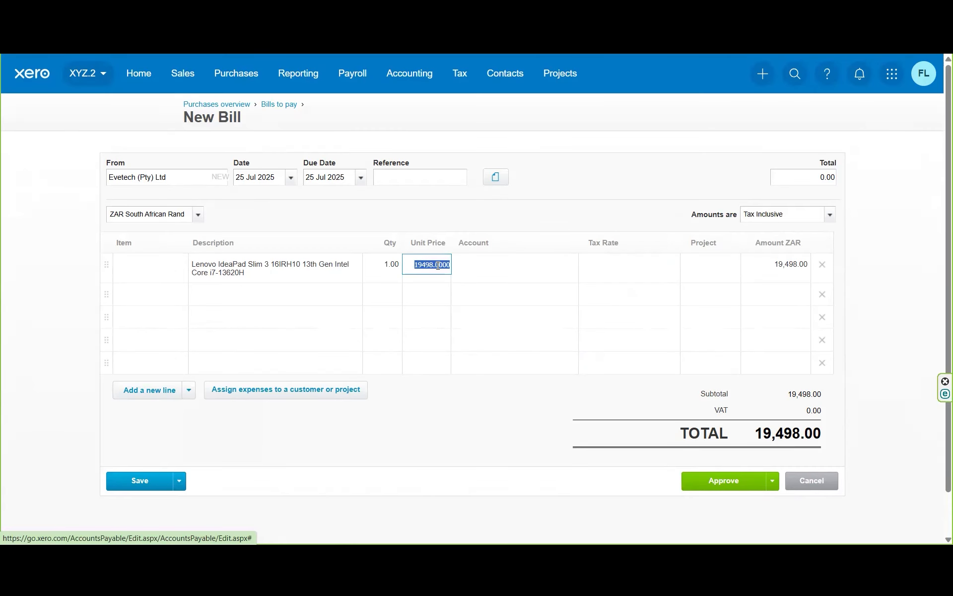
type("19498.98")
key("Tab")
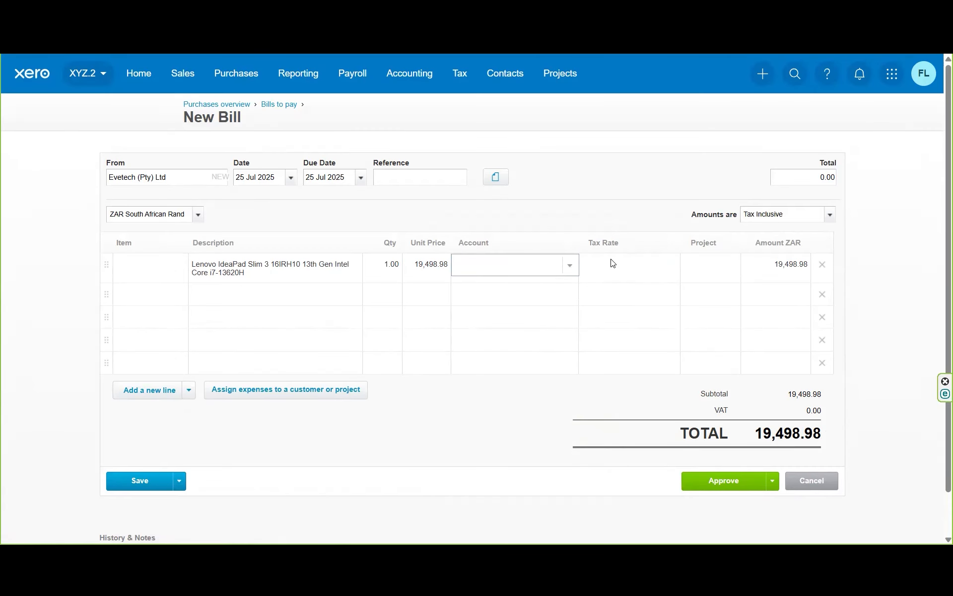
Step: Assign the laptop line to the asset account 720 - Computer Equipment
left_click(569, 268)
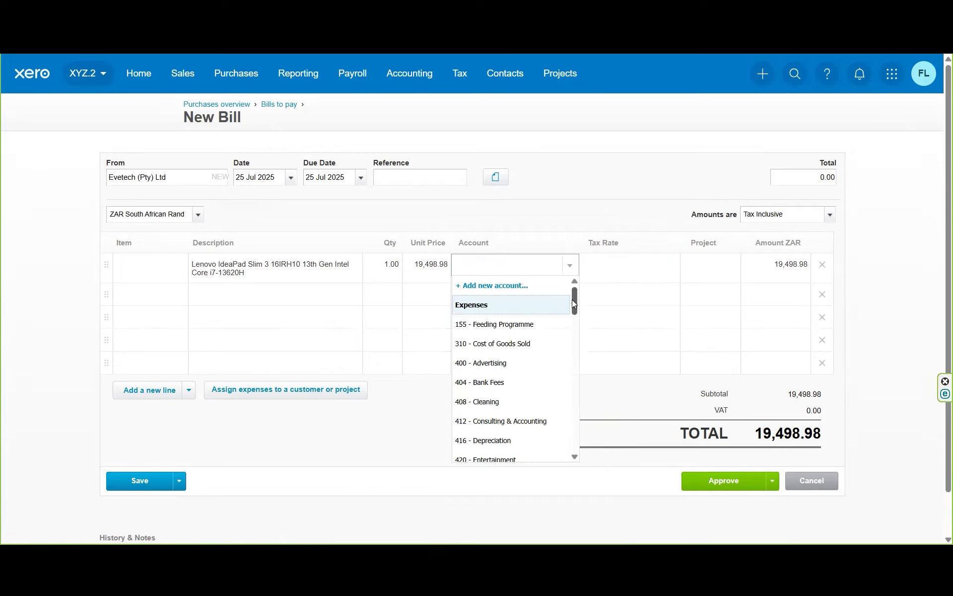
left_click_drag(572, 301, 590, 383)
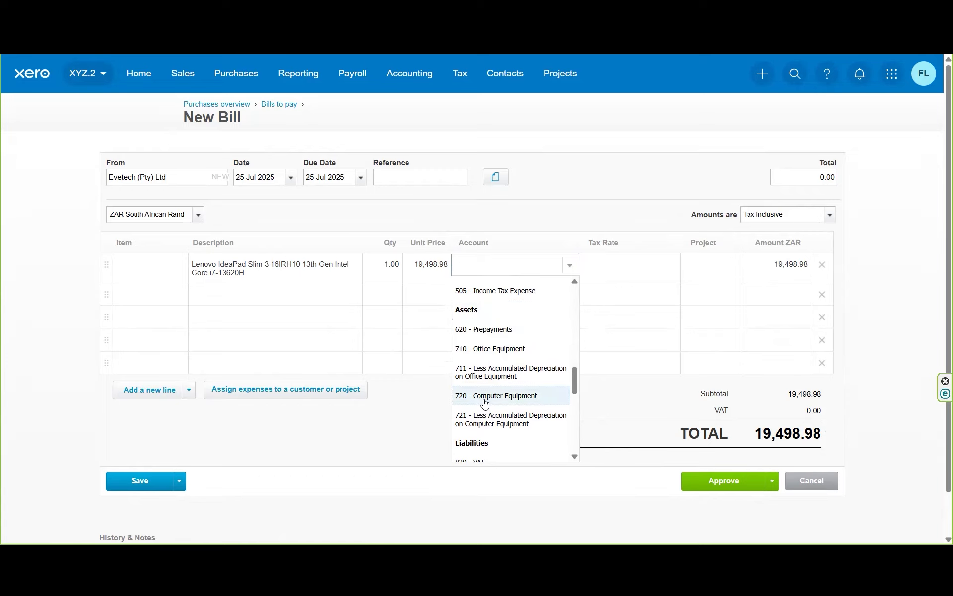
left_click(513, 397)
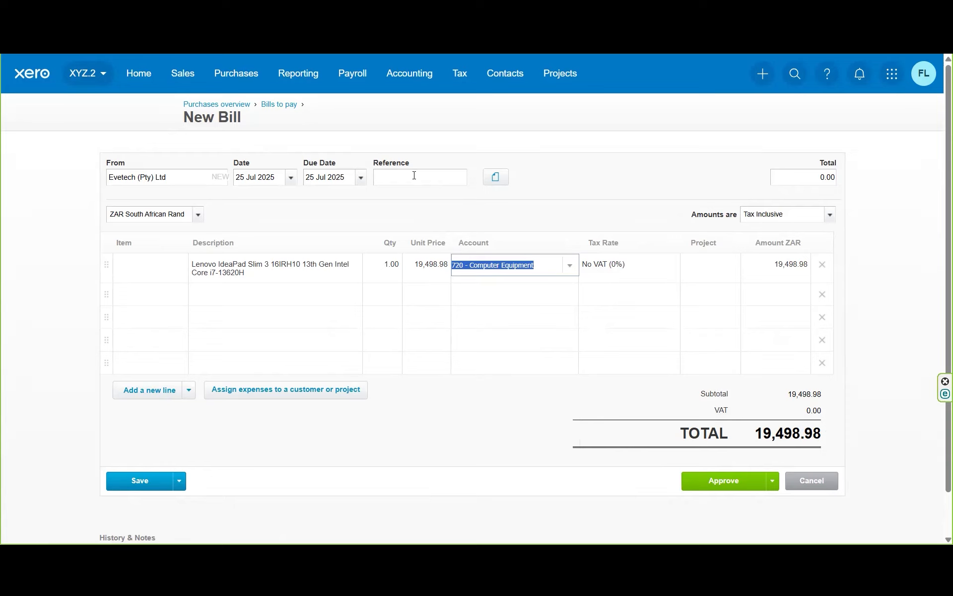
Step: Attach the file "Eveteh FL New laptop" from the Bills folder of the Session 7 budgeting folder to the new bill
left_click(503, 180)
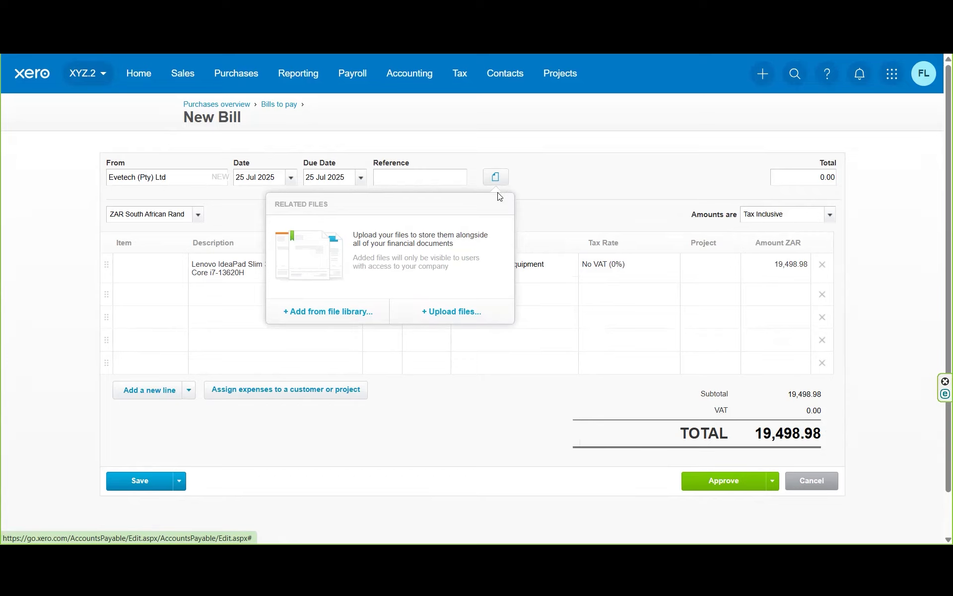
left_click(435, 312)
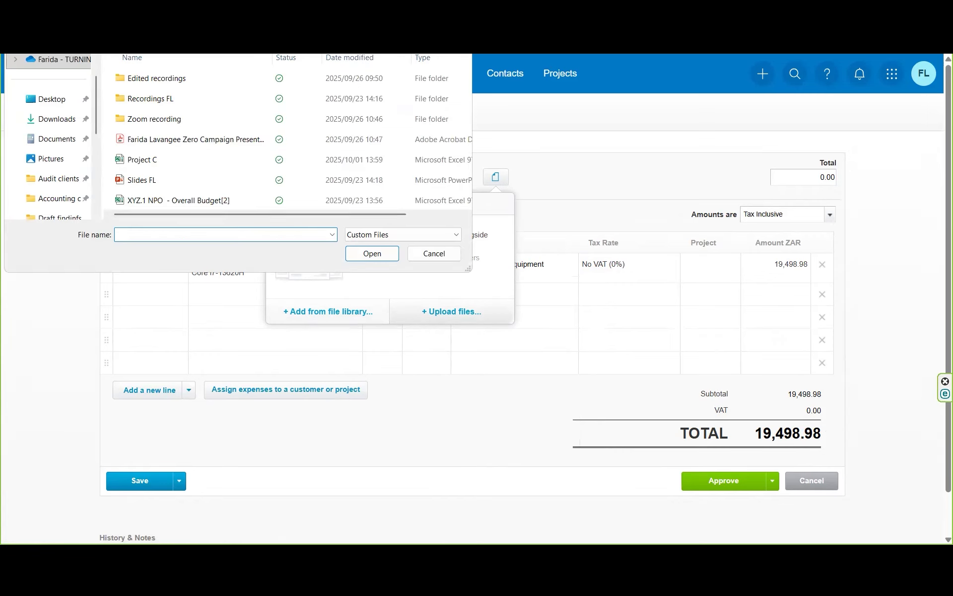
left_click(226, 19)
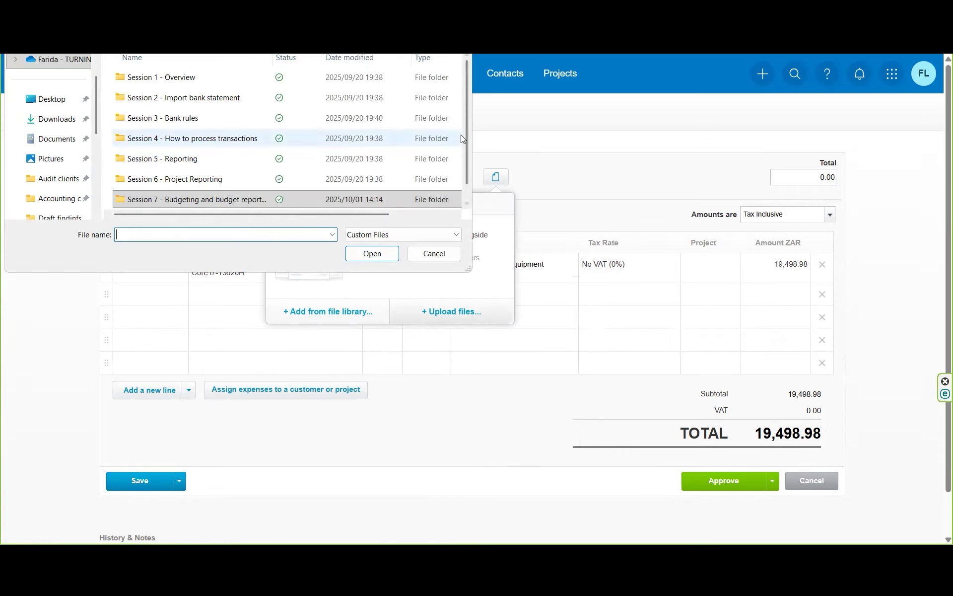
scroll(465, 151, "down", 1)
double_click(188, 201)
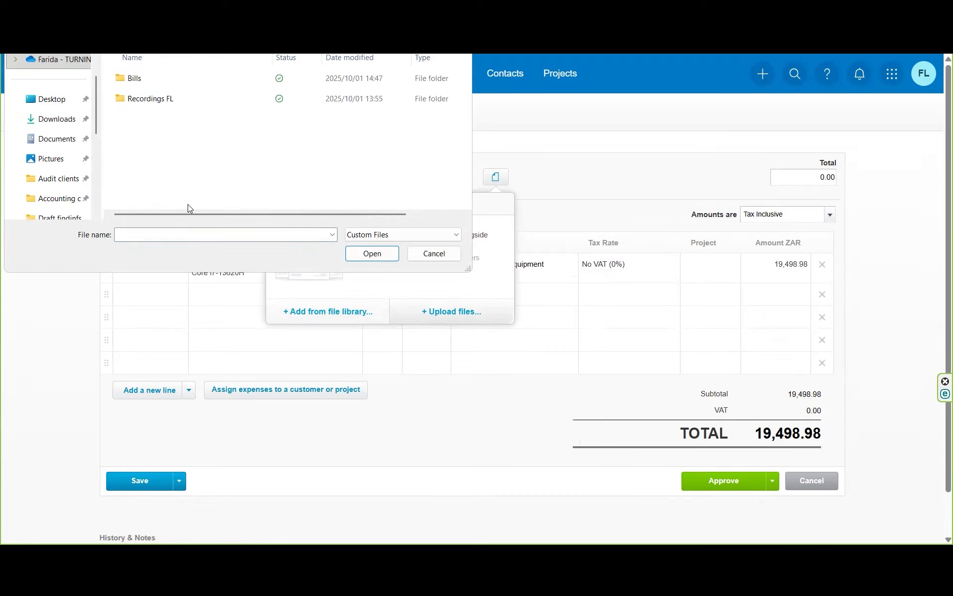
double_click(124, 81)
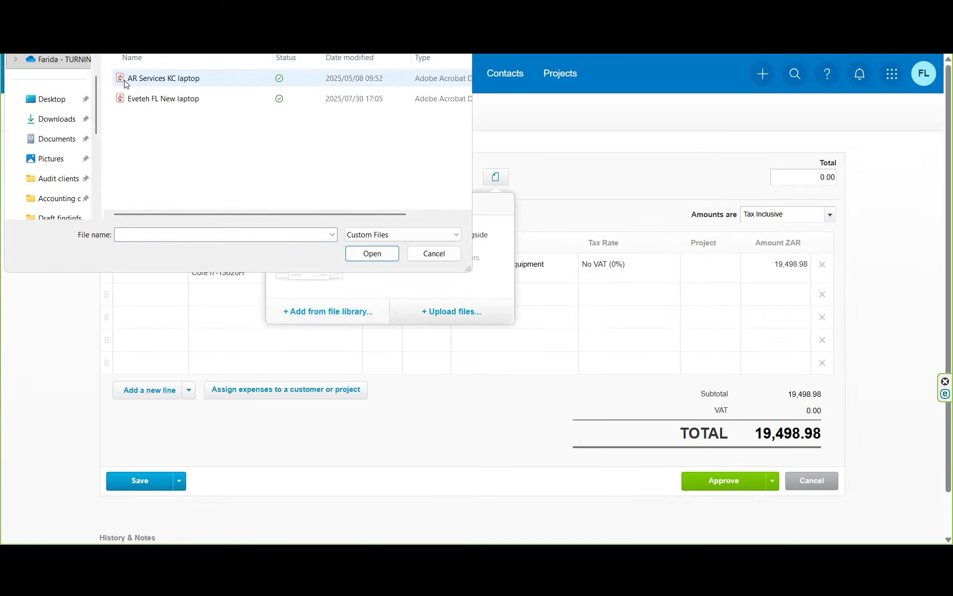
double_click(151, 100)
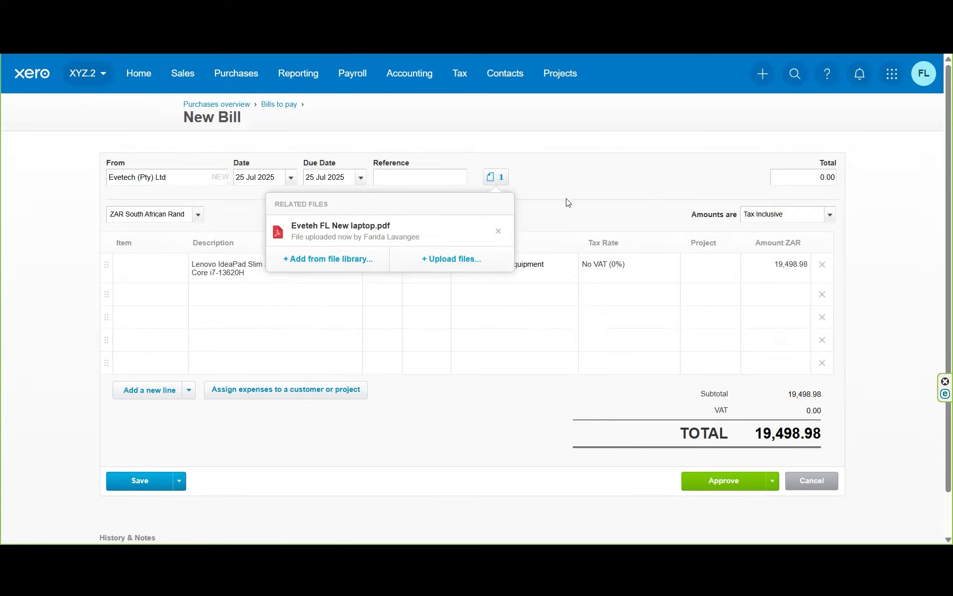
left_click(496, 322)
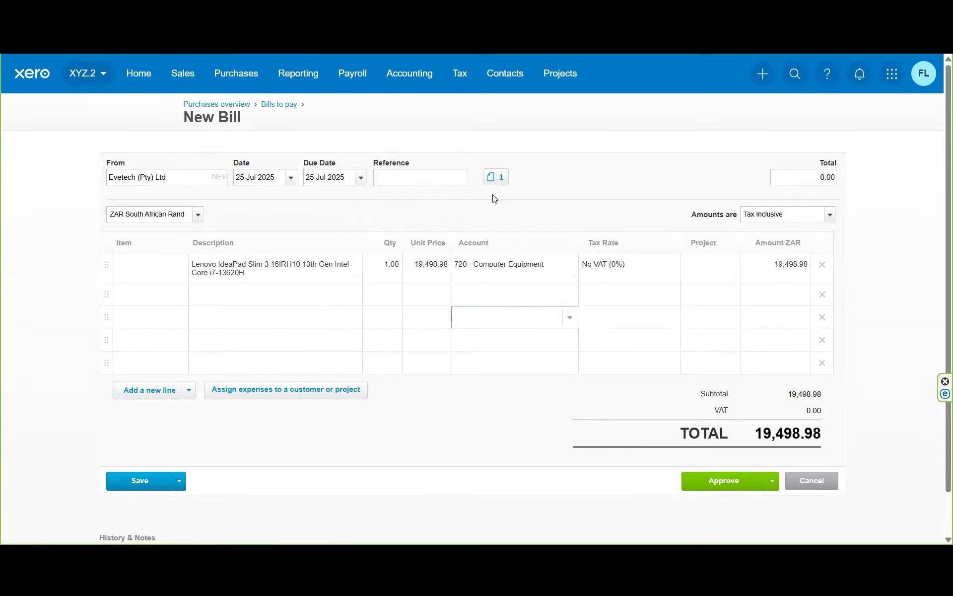
Step: Check the bill's save options and approve the Evetech laptop bill
left_click(180, 483)
left_click(245, 453)
left_click(753, 491)
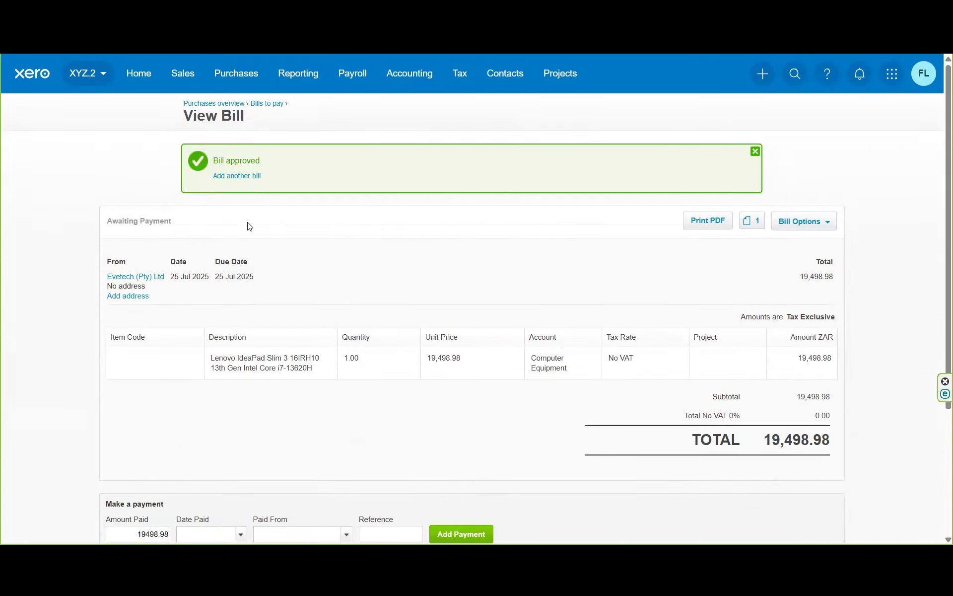
Step: Go to the Purchases overview and examine the bill summary for amounts awaiting payment and overdue
left_click(224, 104)
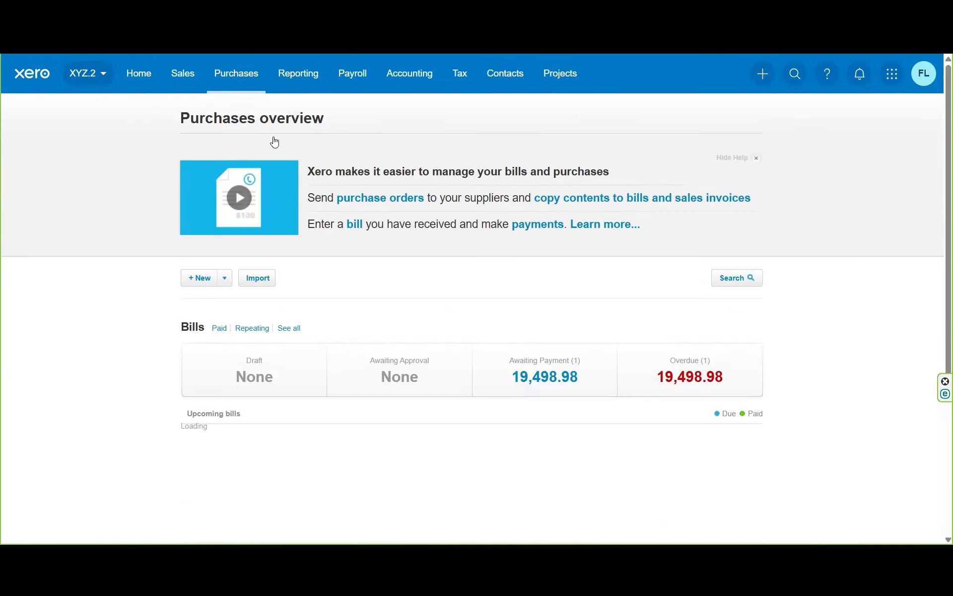
left_click(242, 76)
left_click(269, 119)
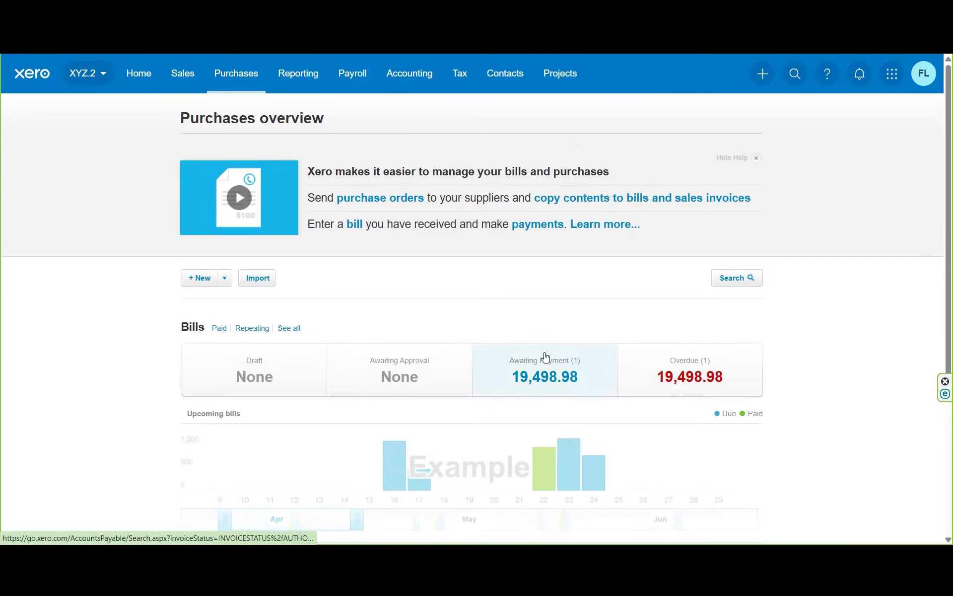
scroll(939, 212, "down", 2)
scroll(939, 211, "up", 2)
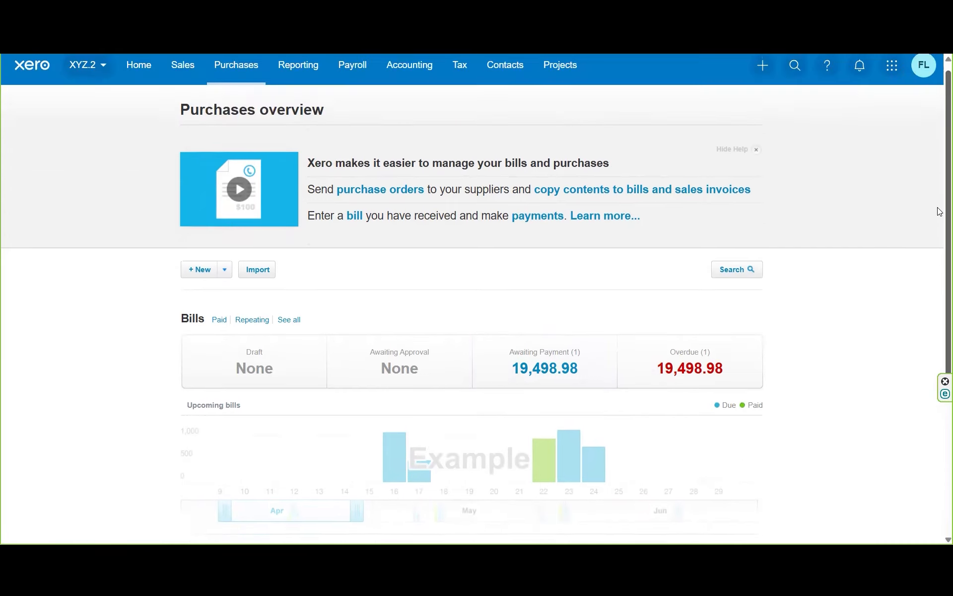
scroll(940, 208, "up", 1)
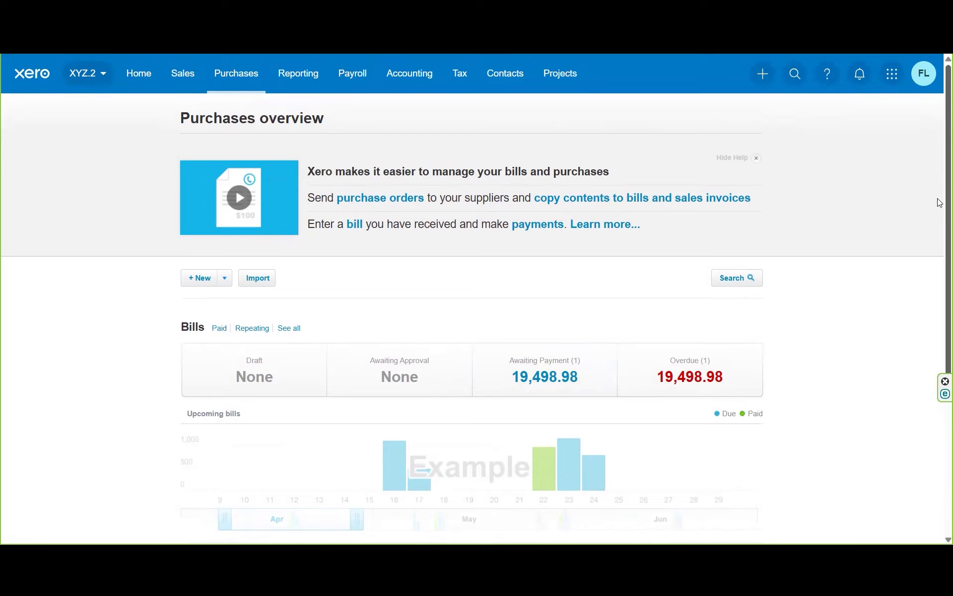